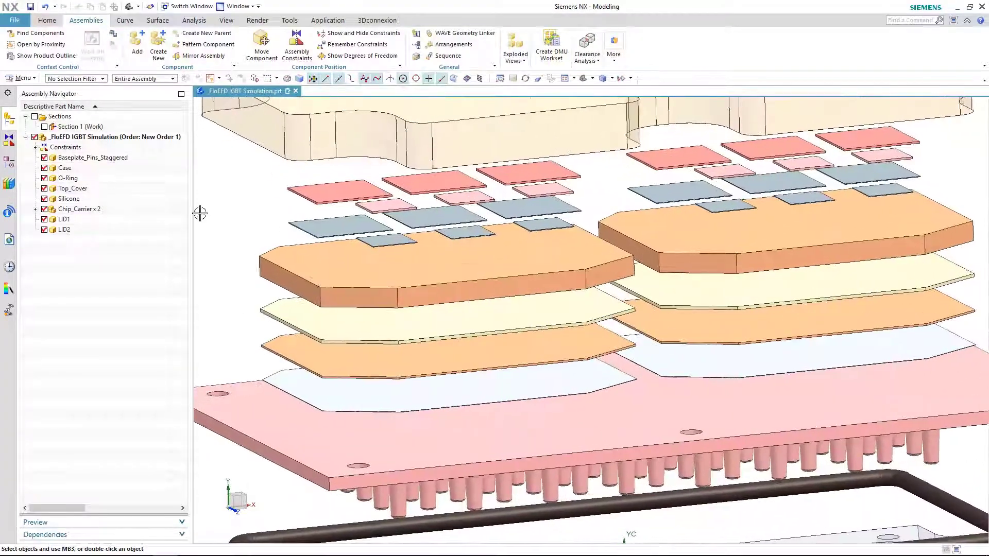
Switch the IGBT assembly view away from Explosion 1 to display the module assembled.
{"action": "scroll", "coordinate": [205, 216], "scroll_direction": "down", "scroll_amount": 2}
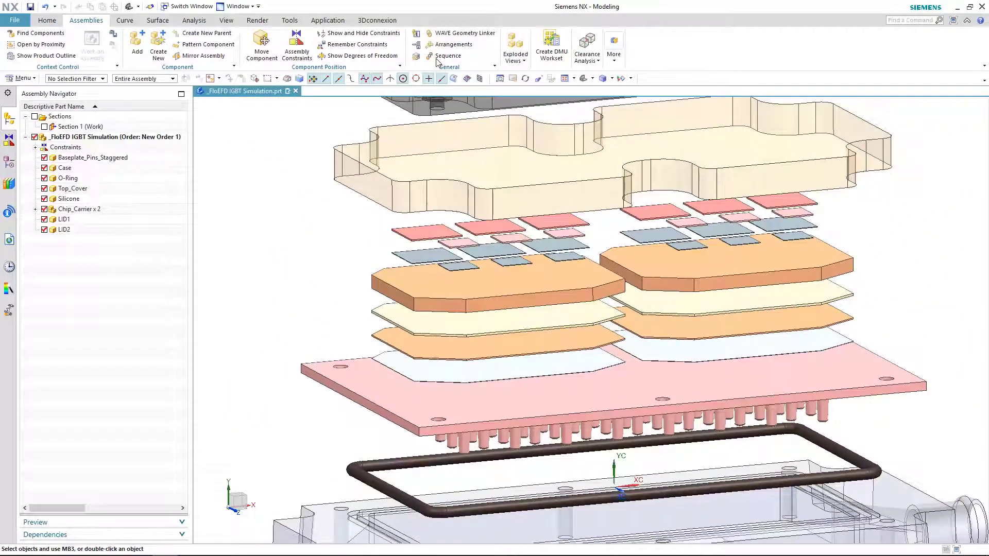
{"action": "left_click", "coordinate": [523, 62]}
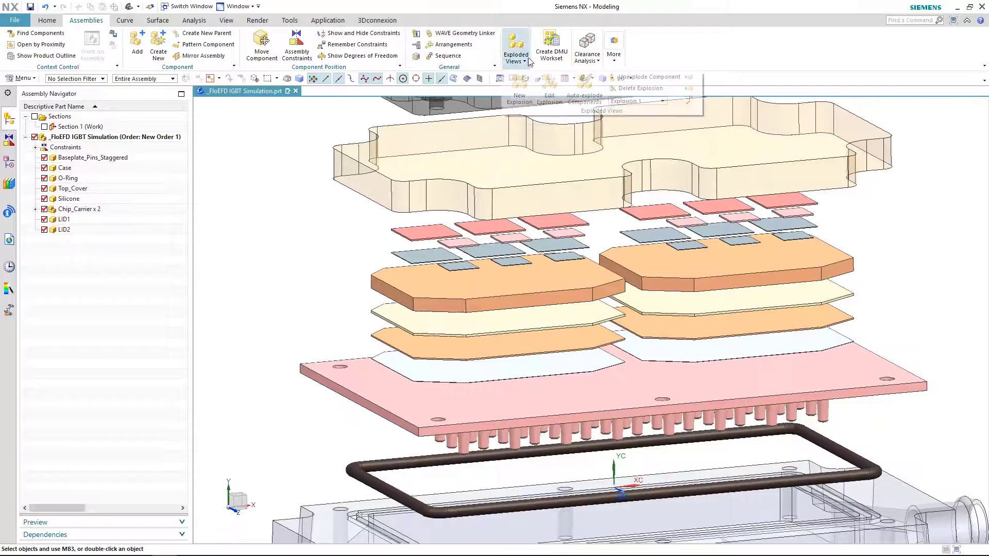
{"action": "left_click", "coordinate": [652, 102]}
{"action": "left_click", "coordinate": [685, 108]}
{"action": "left_click", "coordinate": [302, 347]}
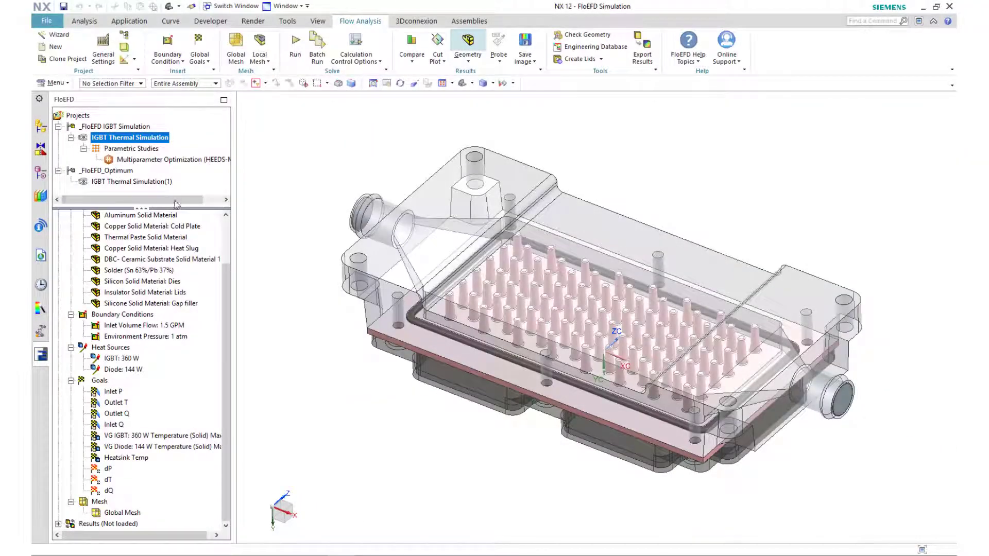
Create a new parametric study under IGBT Thermal Simulation and set its type to Multiparameter Optimization (HEEDS).
{"action": "left_click", "coordinate": [138, 150]}
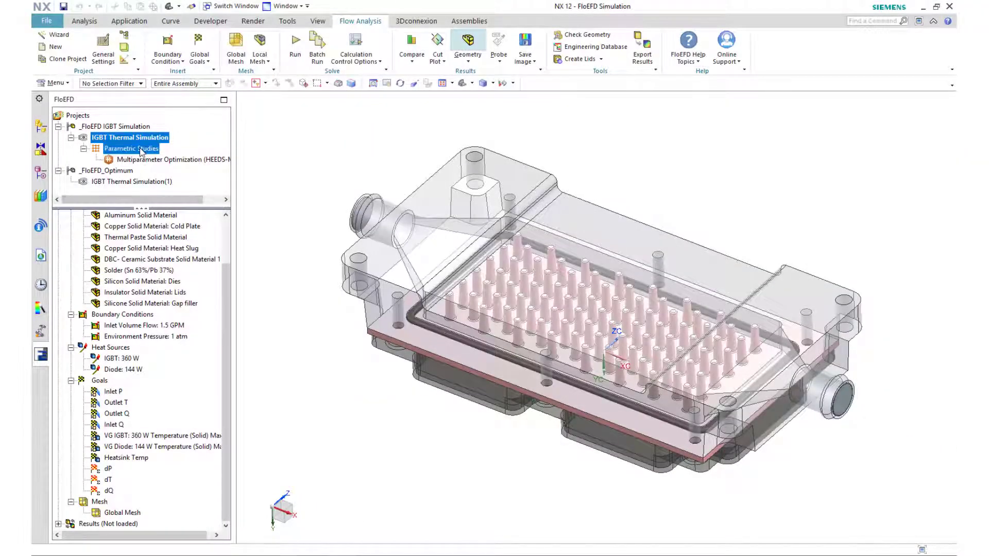
{"action": "right_click", "coordinate": [138, 154]}
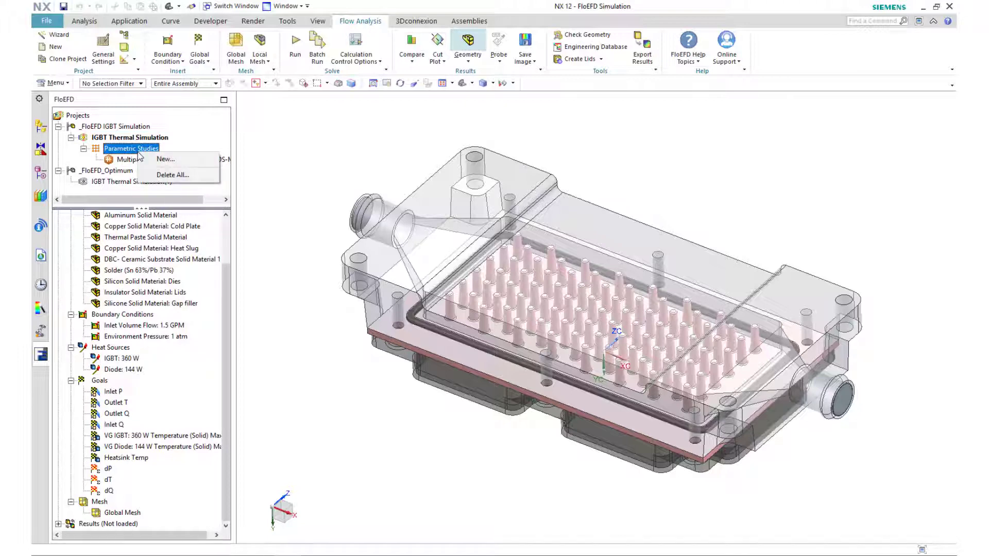
{"action": "left_click", "coordinate": [145, 162]}
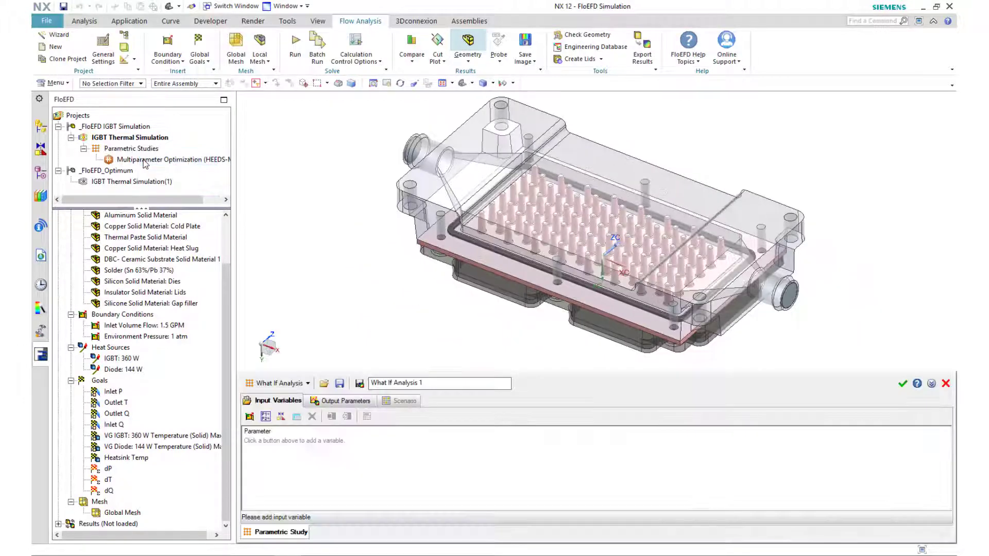
{"action": "left_click", "coordinate": [311, 384]}
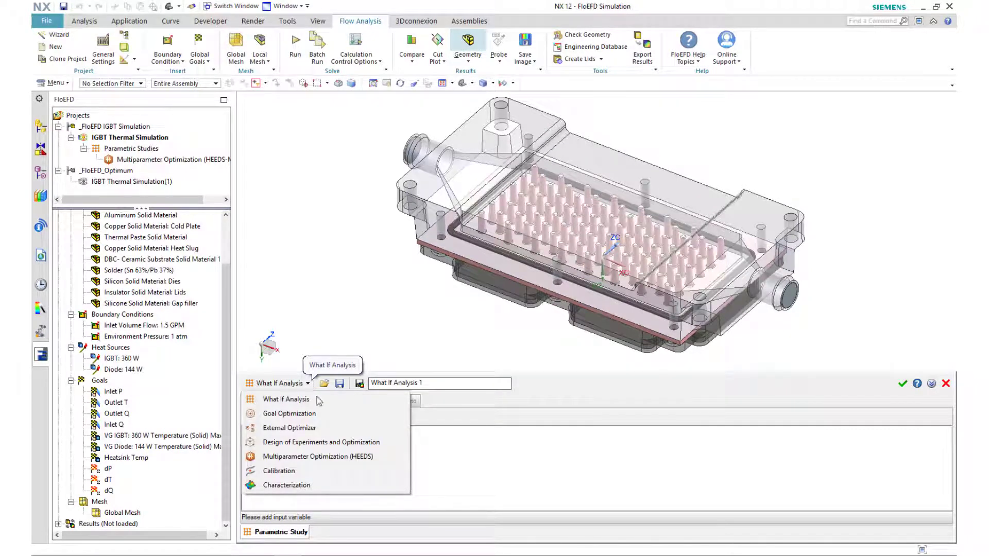
{"action": "left_click", "coordinate": [328, 456]}
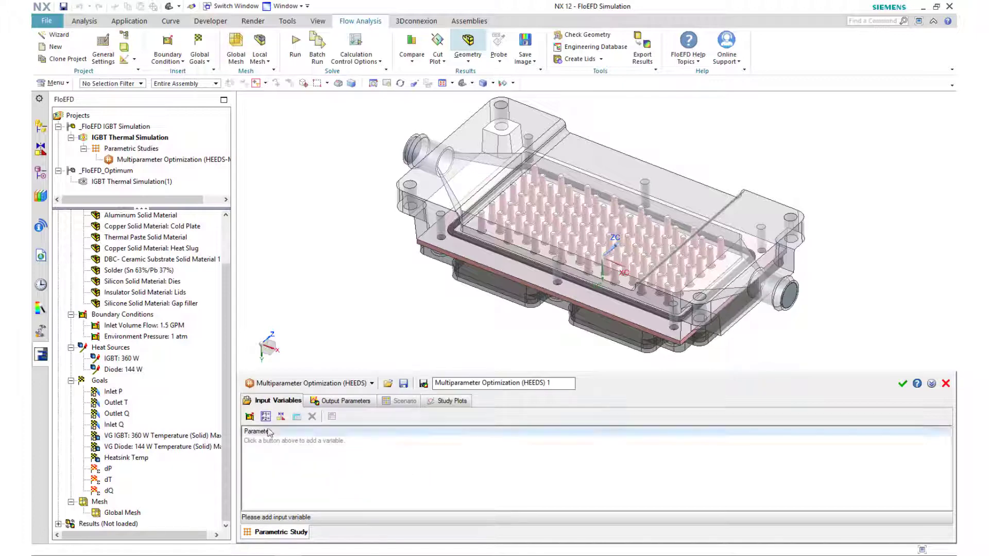
Browse the simulation parameters available as input variables, expanding the general settings and the Inlet Volume Flow boundary condition.
{"action": "left_click", "coordinate": [249, 416]}
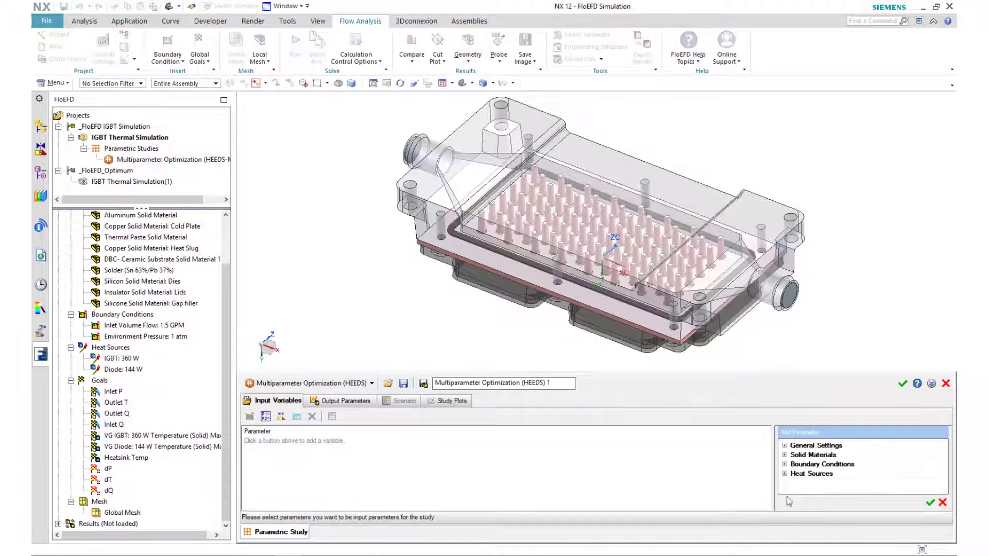
{"action": "left_click", "coordinate": [784, 445]}
{"action": "scroll", "coordinate": [790, 474], "scroll_direction": "down", "scroll_amount": 1}
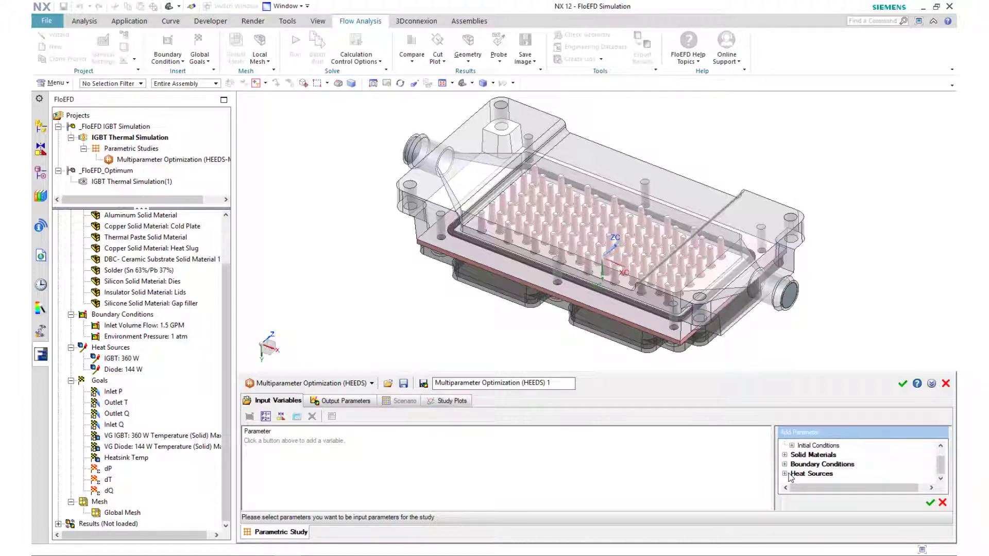
{"action": "left_click", "coordinate": [784, 463]}
{"action": "scroll", "coordinate": [790, 474], "scroll_direction": "down", "scroll_amount": 1}
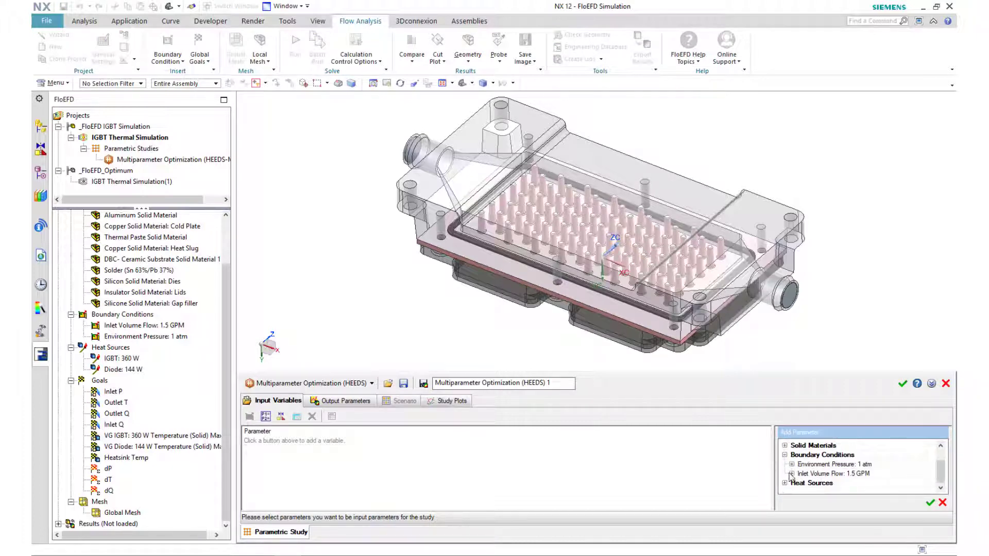
{"action": "left_click", "coordinate": [791, 473]}
{"action": "scroll", "coordinate": [791, 476], "scroll_direction": "down", "scroll_amount": 2}
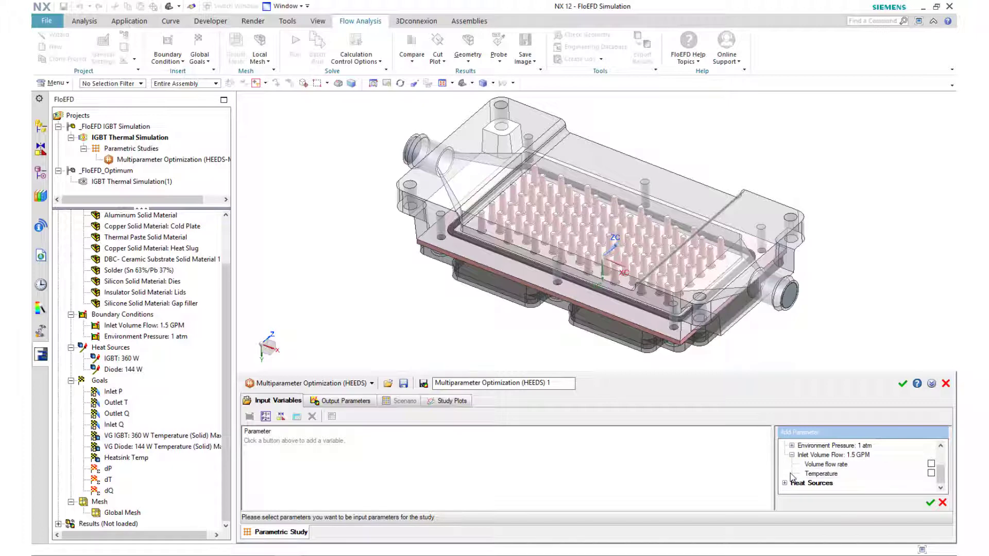
Browse the Baseplate_Pins_Staggered dimensions available as input variables, and discard the new study without adding any.
{"action": "left_click", "coordinate": [266, 419]}
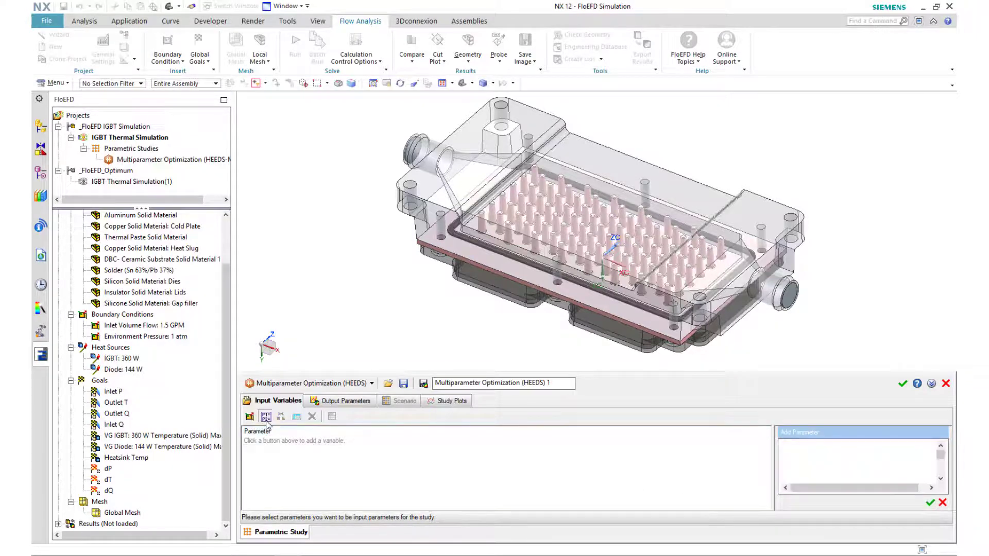
{"action": "left_click", "coordinate": [788, 446]}
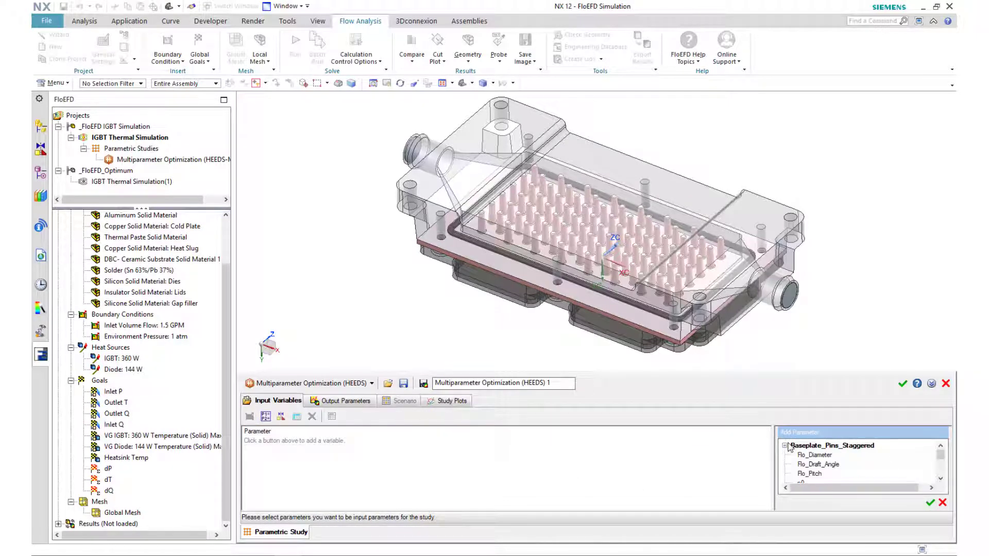
{"action": "scroll", "coordinate": [808, 472], "scroll_direction": "down", "scroll_amount": 1}
{"action": "scroll", "coordinate": [808, 472], "scroll_direction": "up", "scroll_amount": 1}
{"action": "left_click", "coordinate": [942, 502]}
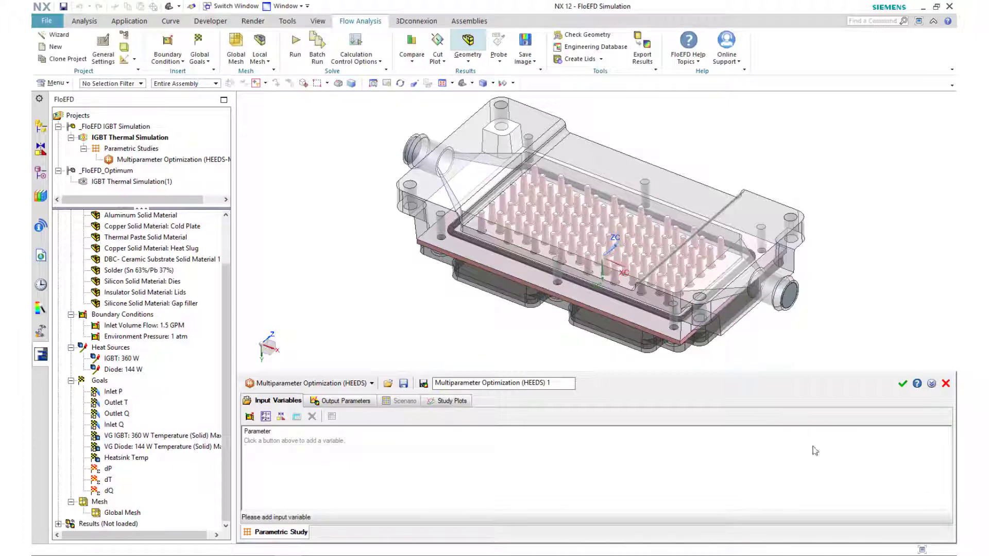
{"action": "left_click", "coordinate": [946, 384]}
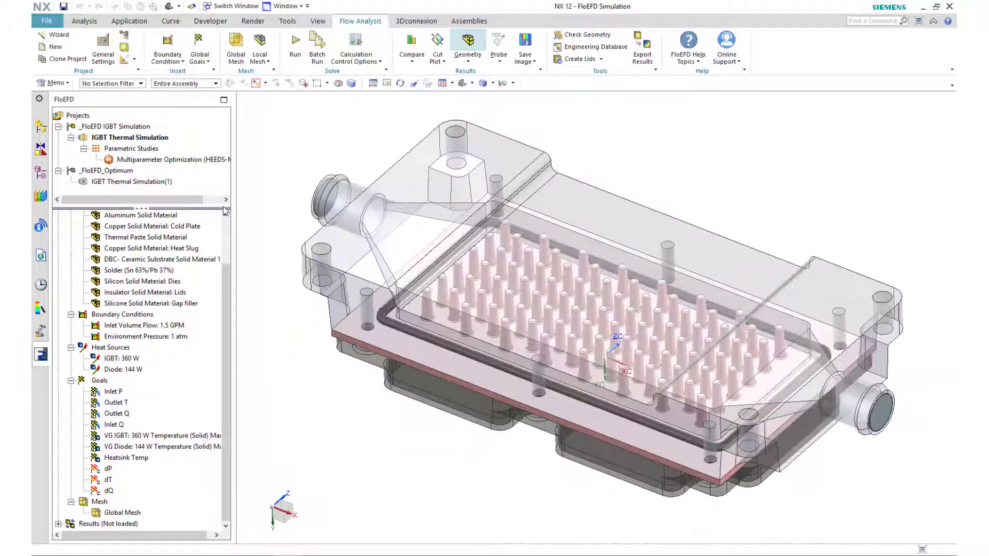
Open the existing Multiparameter Optimization (HEEDS-Module) study and review its input variable ranges and output parameter targets and constraints.
{"action": "left_click", "coordinate": [175, 161]}
{"action": "right_click", "coordinate": [174, 163]}
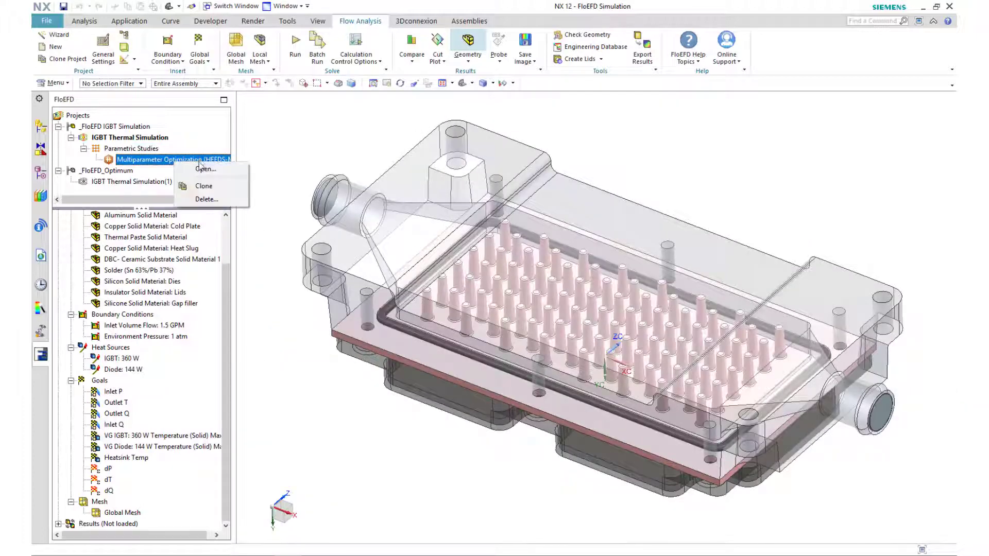
{"action": "left_click", "coordinate": [202, 170]}
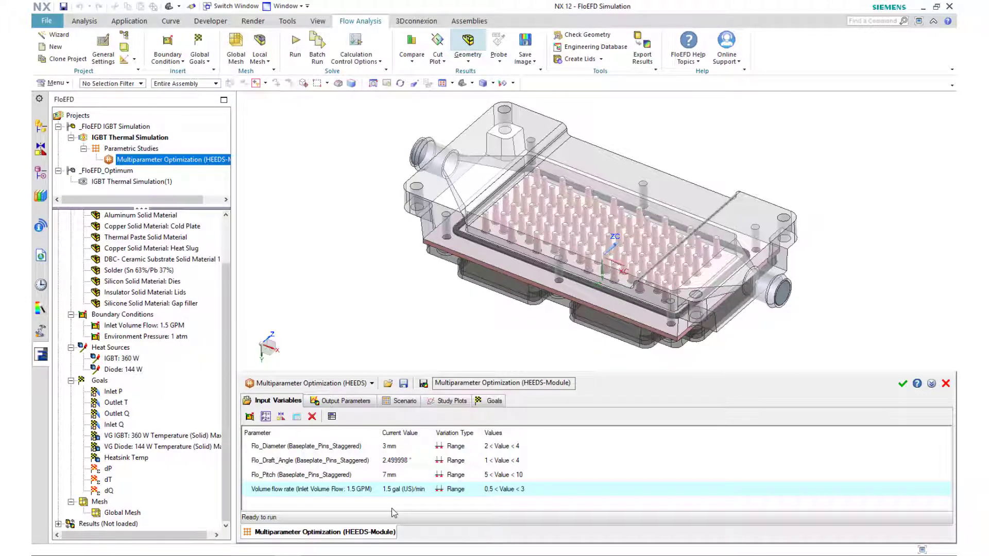
{"action": "left_click", "coordinate": [350, 401]}
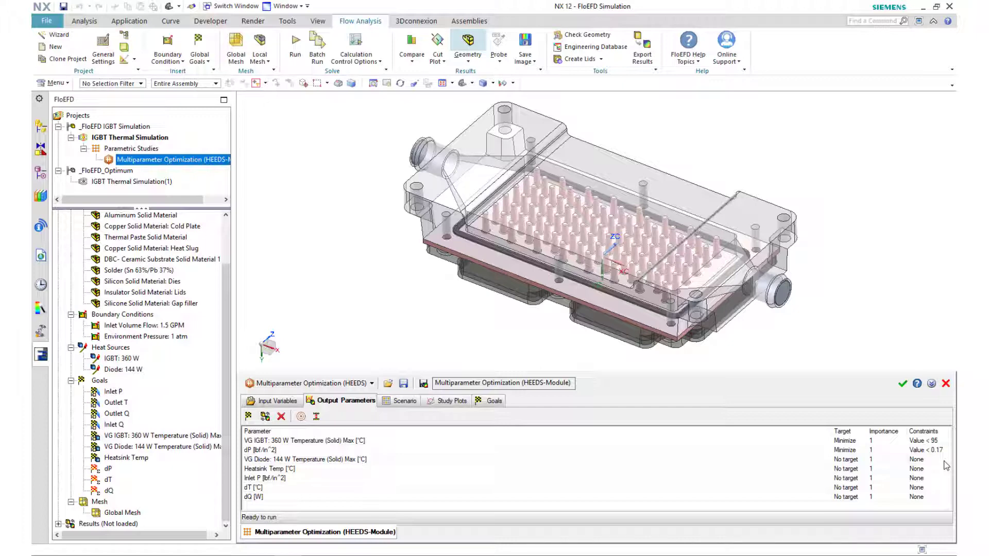
Review the study's scenario, enlarging the results table and examining the design points through to the last ones.
{"action": "left_click", "coordinate": [393, 406]}
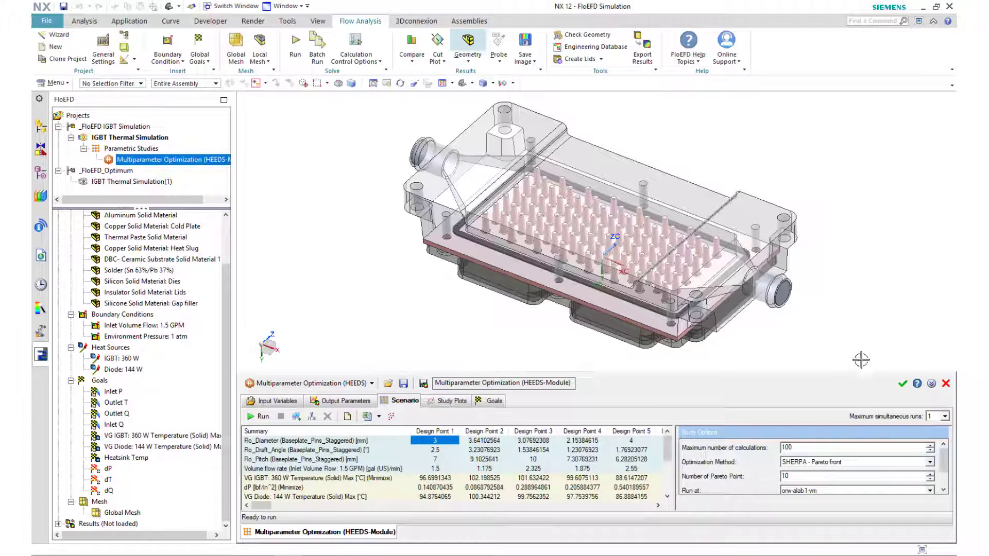
{"action": "left_click_drag", "start_coordinate": [859, 372], "coordinate": [851, 254]}
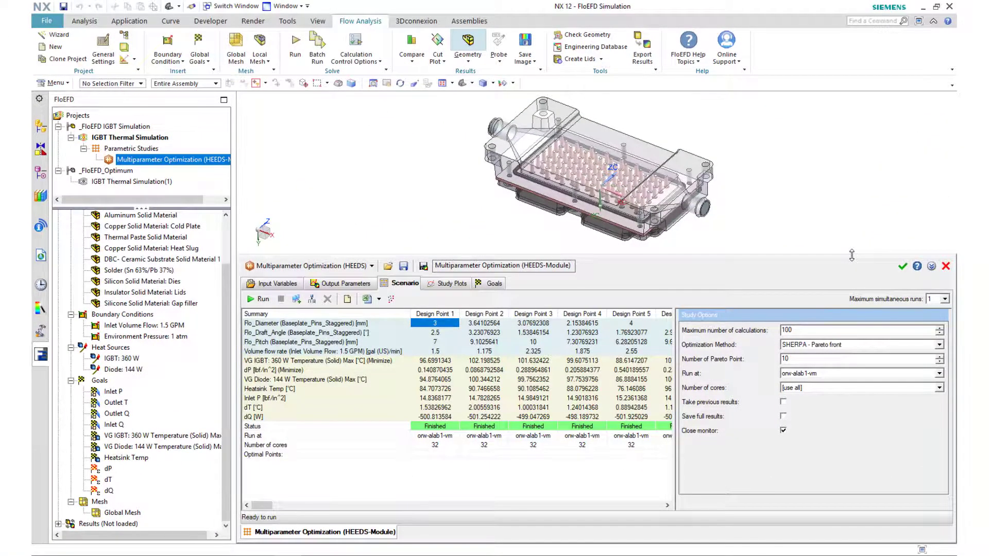
{"action": "left_click_drag", "start_coordinate": [256, 507], "coordinate": [658, 507]}
{"action": "left_click", "coordinate": [553, 453]}
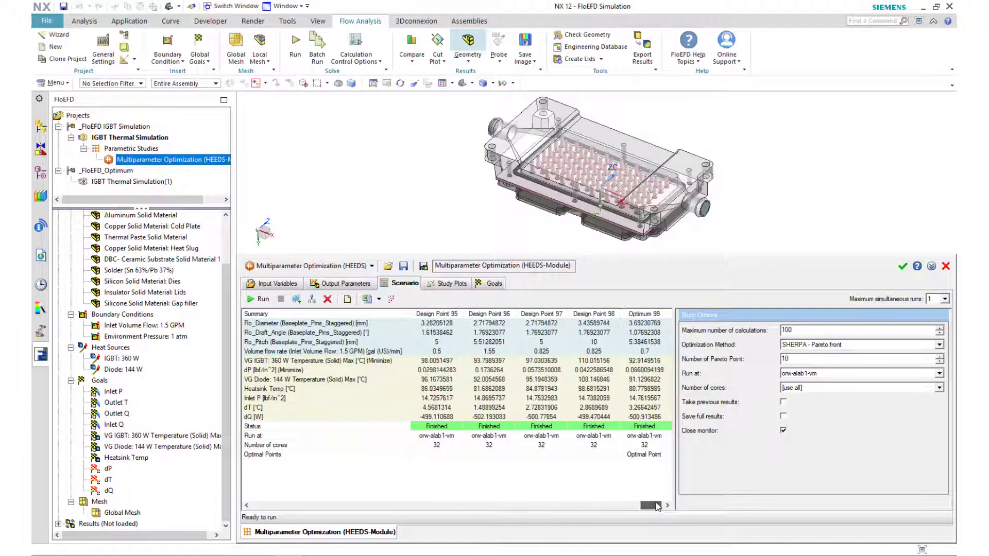
Examine the study plots, enlarging them to inspect the Dependency chart and the Parallel data chart.
{"action": "left_click", "coordinate": [449, 285]}
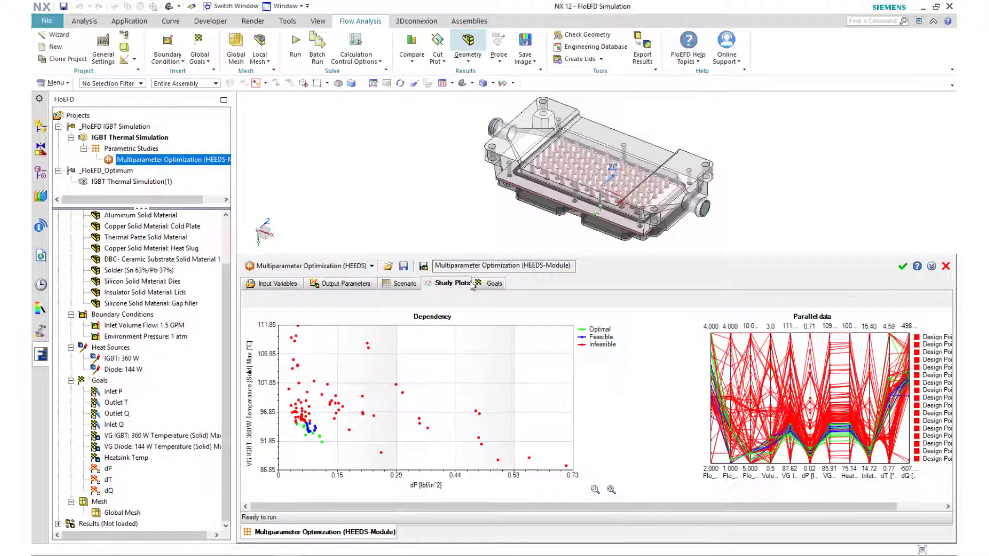
{"action": "left_click_drag", "start_coordinate": [627, 255], "coordinate": [628, 220]}
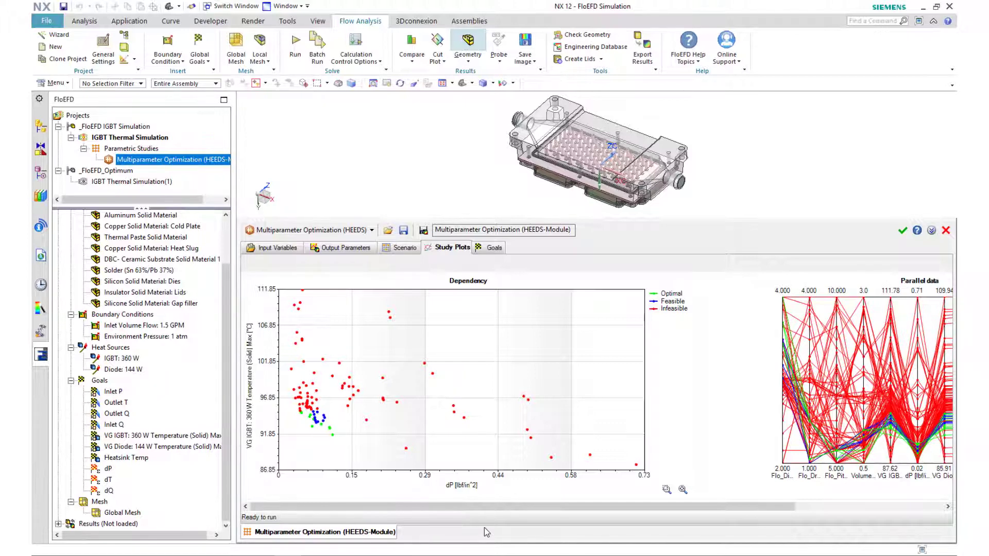
{"action": "left_click_drag", "start_coordinate": [569, 523], "coordinate": [690, 553]}
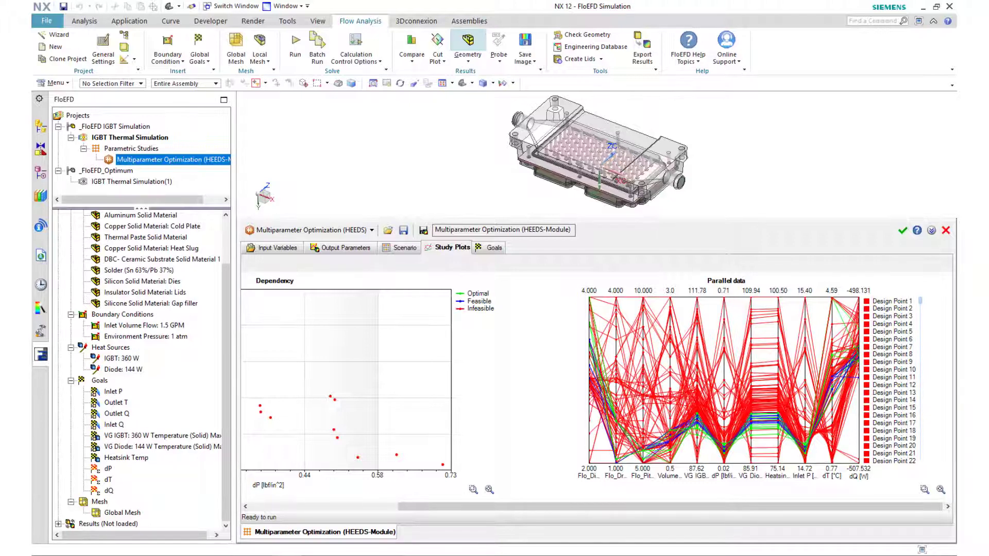
Create a new project from the Optimum 99 design point in the scenario and accept the geometry change.
{"action": "left_click", "coordinate": [405, 248]}
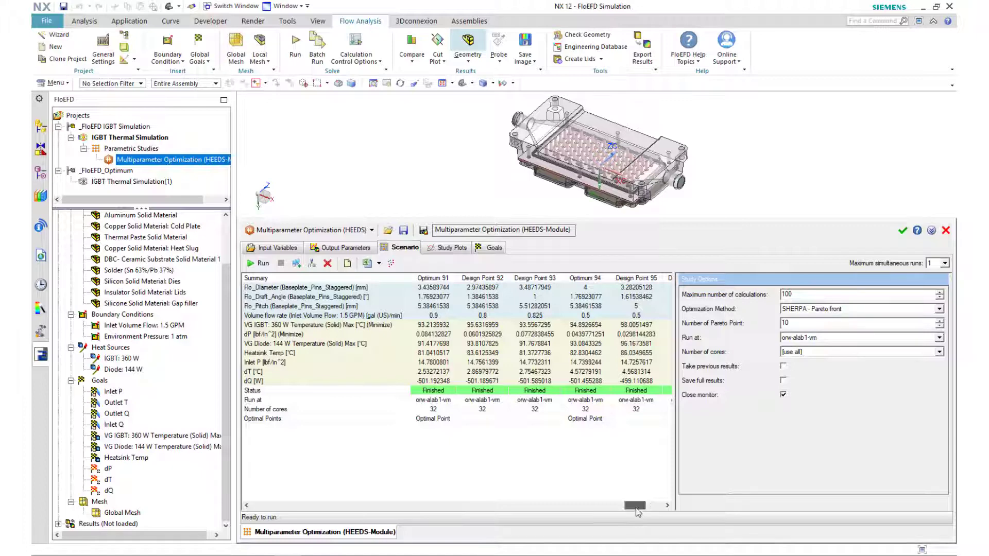
{"action": "left_click_drag", "start_coordinate": [632, 506], "coordinate": [659, 516]}
{"action": "left_click", "coordinate": [604, 279]}
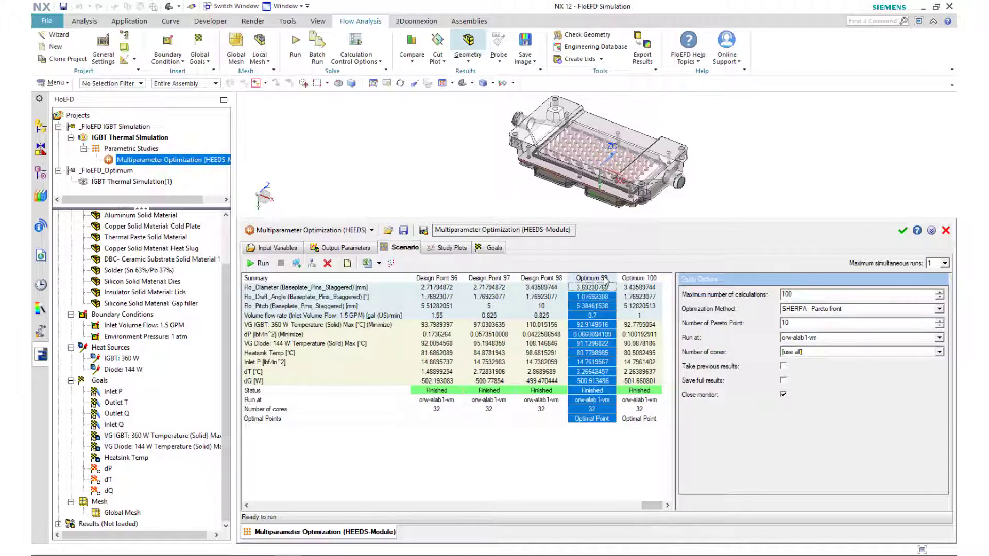
{"action": "right_click", "coordinate": [605, 281]}
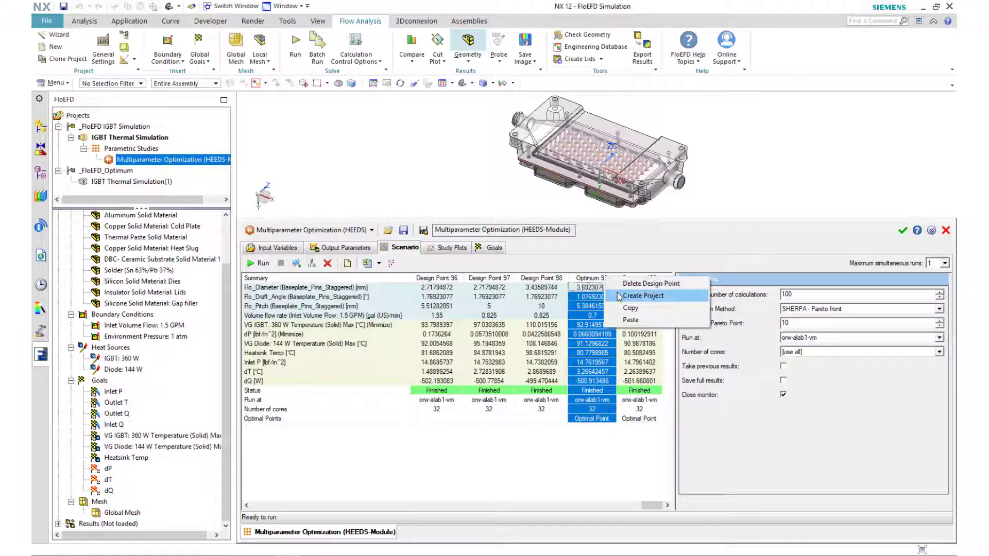
{"action": "left_click", "coordinate": [618, 296]}
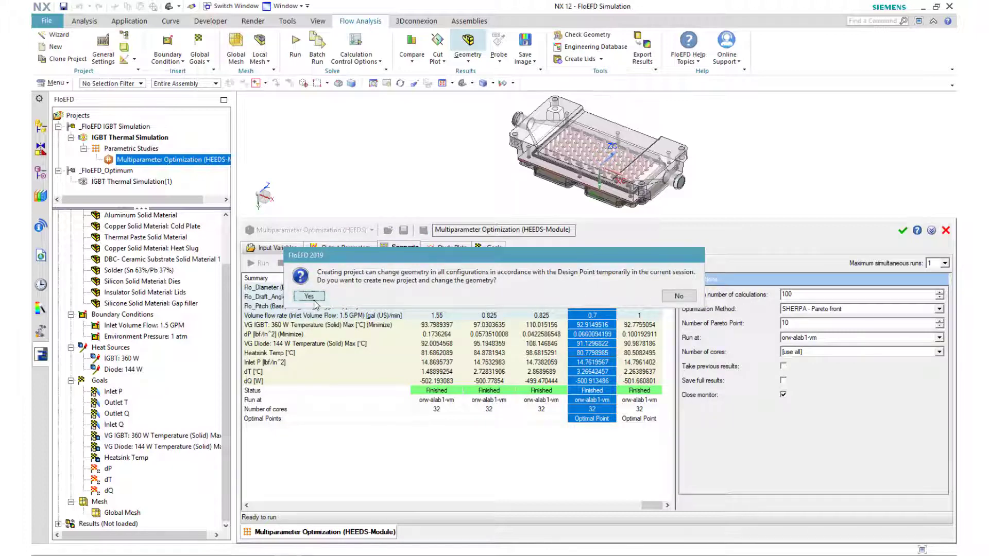
{"action": "left_click", "coordinate": [313, 299]}
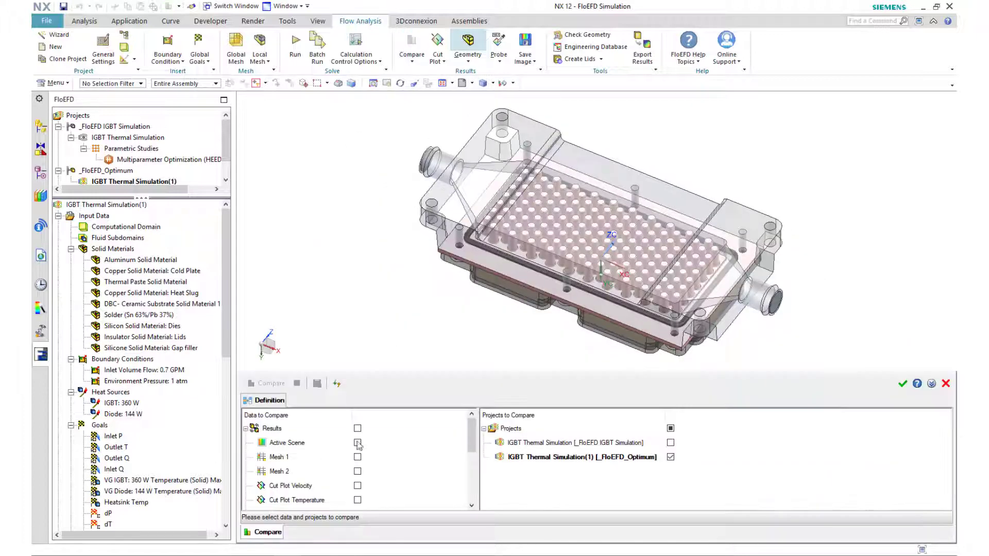
Compare both IGBT thermal simulation projects using the active scene and the velocity, temperature and pressure cut plots.
{"action": "left_click", "coordinate": [358, 457]}
{"action": "left_click", "coordinate": [358, 486]}
{"action": "left_click", "coordinate": [265, 383]}
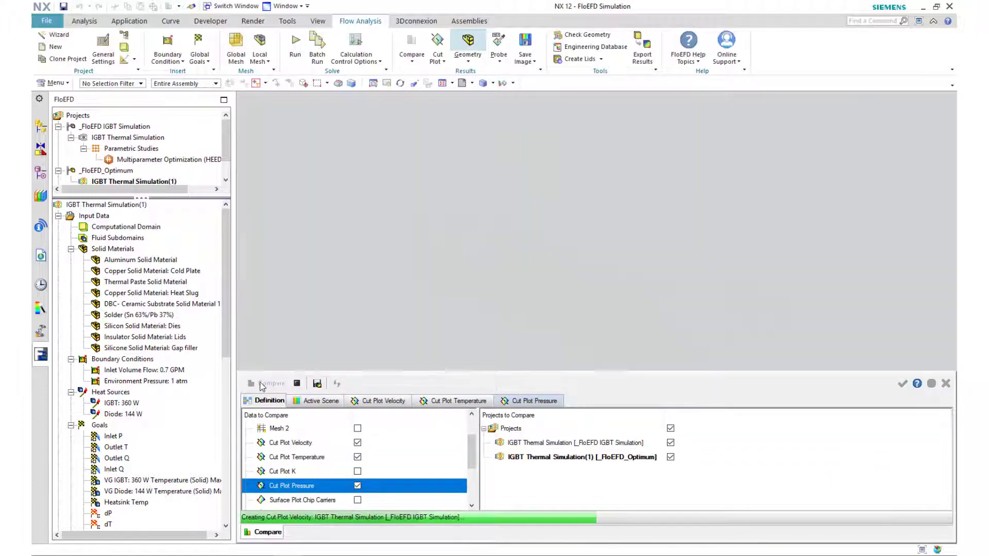
Examine the comparison images of the active scene and the velocity, temperature and pressure cut plots for both projects.
{"action": "left_click", "coordinate": [320, 400]}
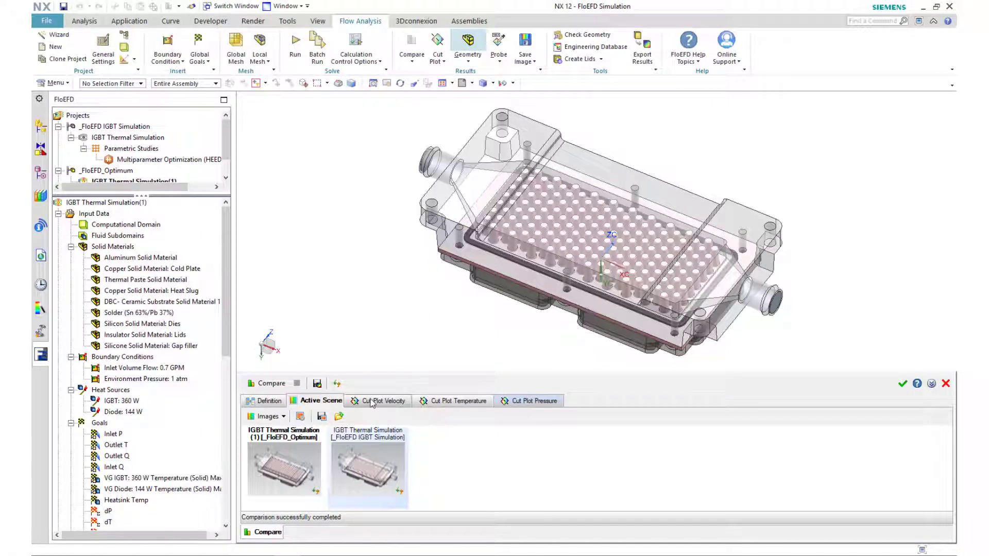
{"action": "left_click", "coordinate": [372, 401]}
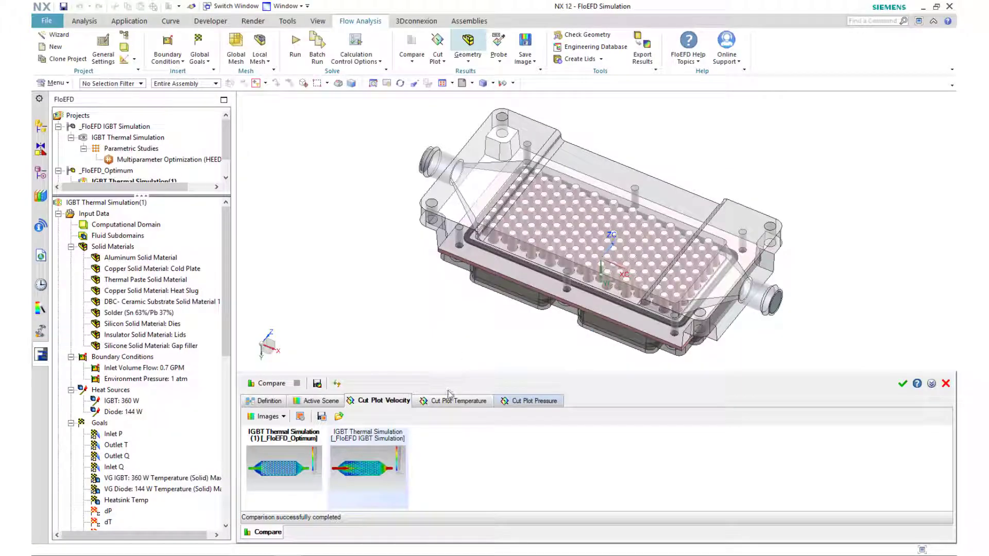
{"action": "left_click", "coordinate": [453, 400]}
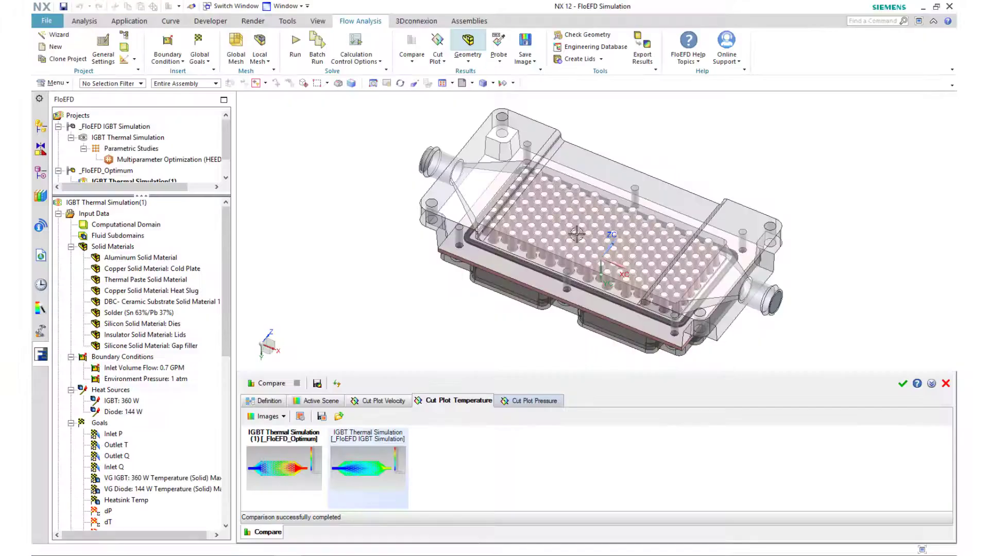
{"action": "left_click", "coordinate": [513, 401]}
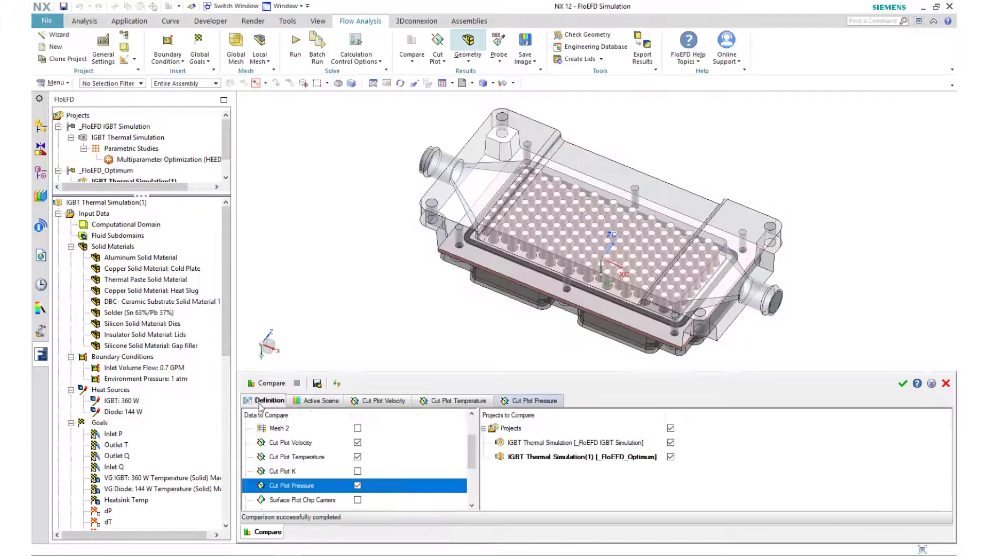
Clear all previously selected results and compare both IGBT thermal simulation projects using only Goal Plot 1.
{"action": "scroll", "coordinate": [360, 437], "scroll_direction": "up", "scroll_amount": 1}
{"action": "left_click", "coordinate": [358, 428]}
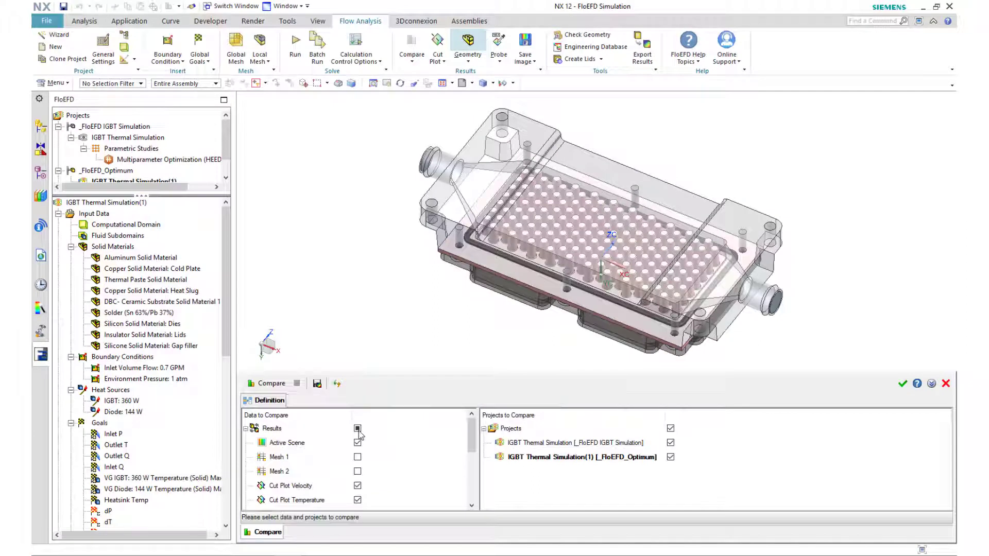
{"action": "scroll", "coordinate": [379, 470], "scroll_direction": "down", "scroll_amount": 2}
{"action": "scroll", "coordinate": [379, 470], "scroll_direction": "down", "scroll_amount": 1}
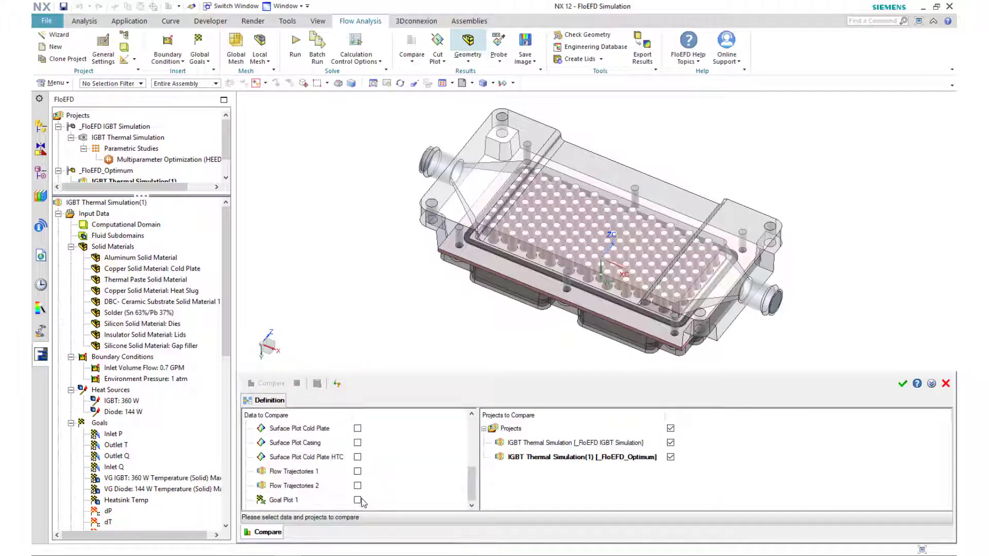
{"action": "left_click", "coordinate": [358, 500]}
{"action": "left_click", "coordinate": [264, 384]}
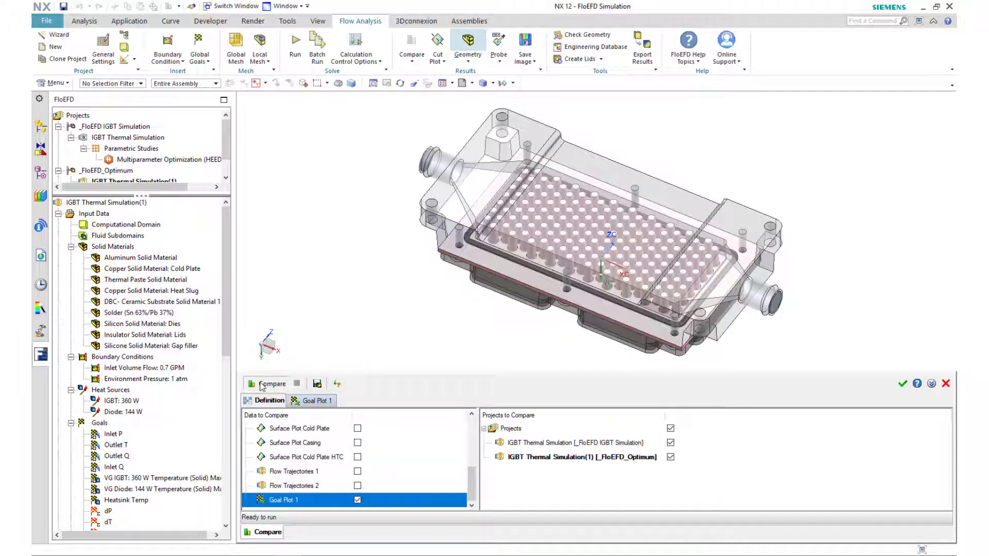
Review the Goal Plot 1 comparison table and color-highlight the lower and higher goal values of the two projects.
{"action": "left_click", "coordinate": [313, 401]}
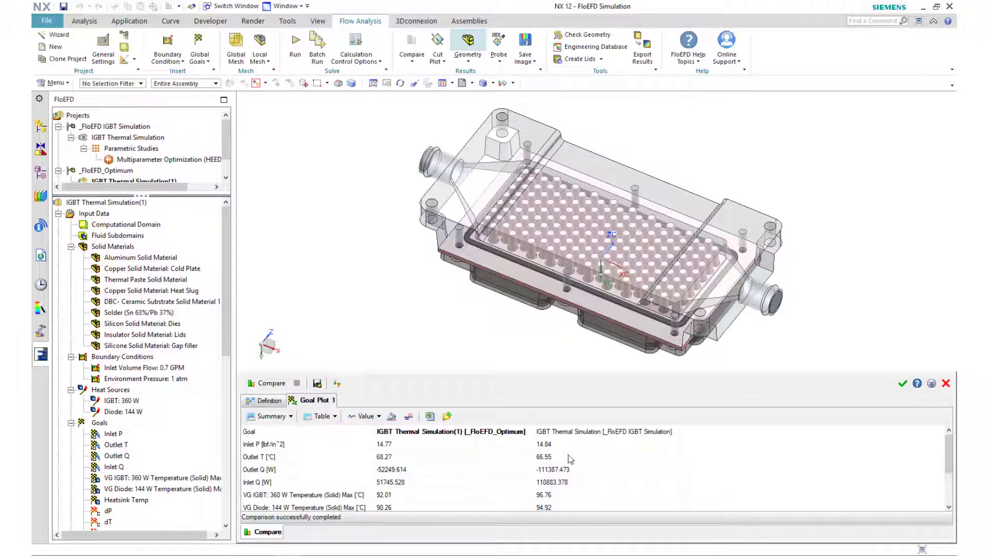
{"action": "scroll", "coordinate": [572, 459], "scroll_direction": "down", "scroll_amount": 2}
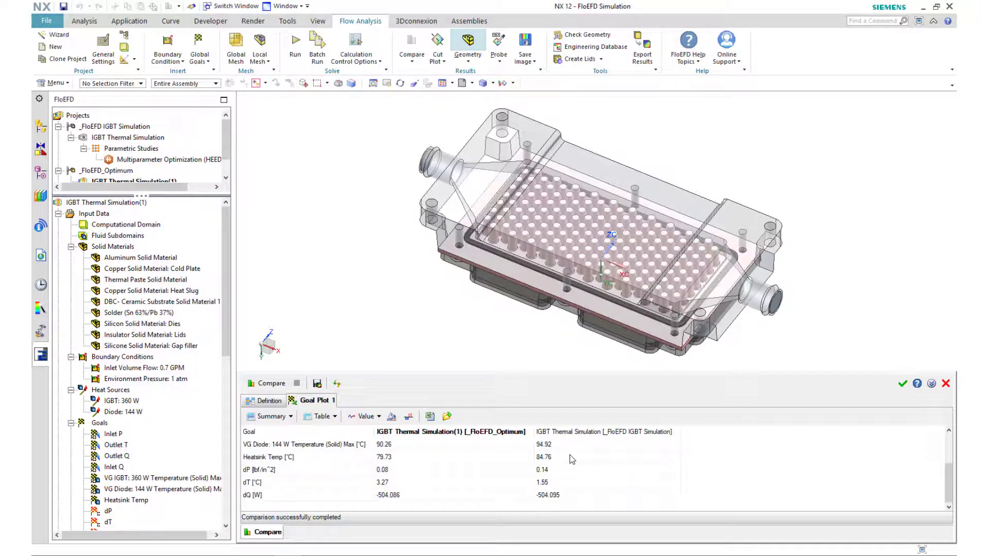
{"action": "left_click", "coordinate": [391, 416]}
{"action": "scroll", "coordinate": [397, 450], "scroll_direction": "down", "scroll_amount": 3}
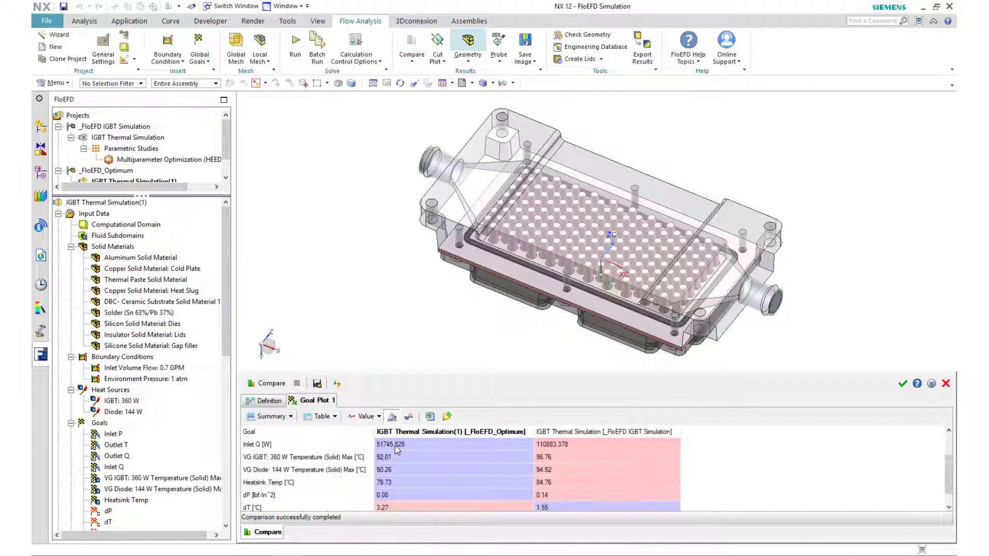